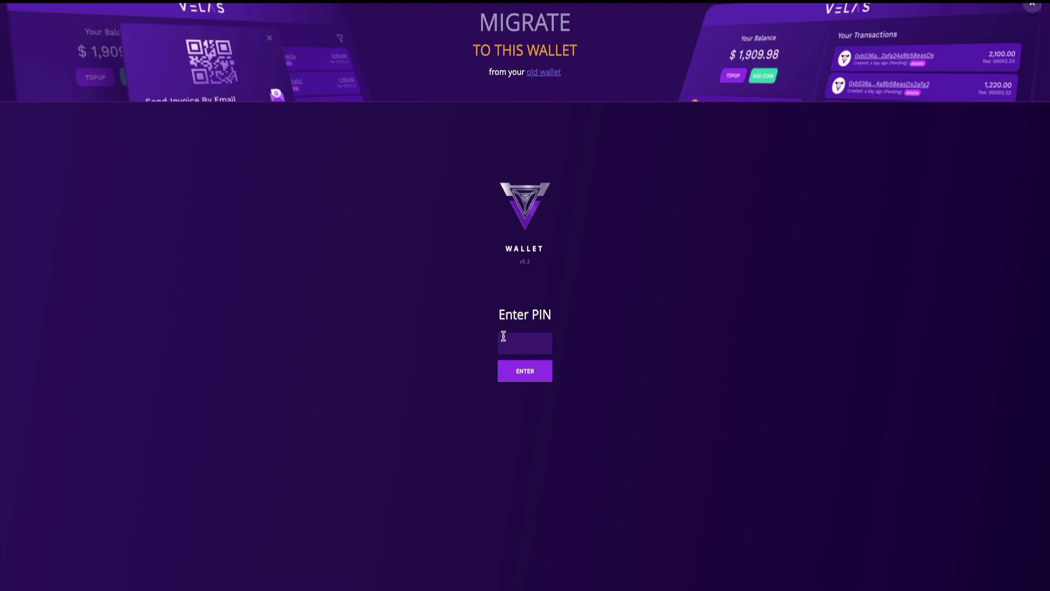
Enter the wallet PIN and submit it to unlock Velas Web Wallet
{"action": "left_click", "coordinate": [511, 343]}
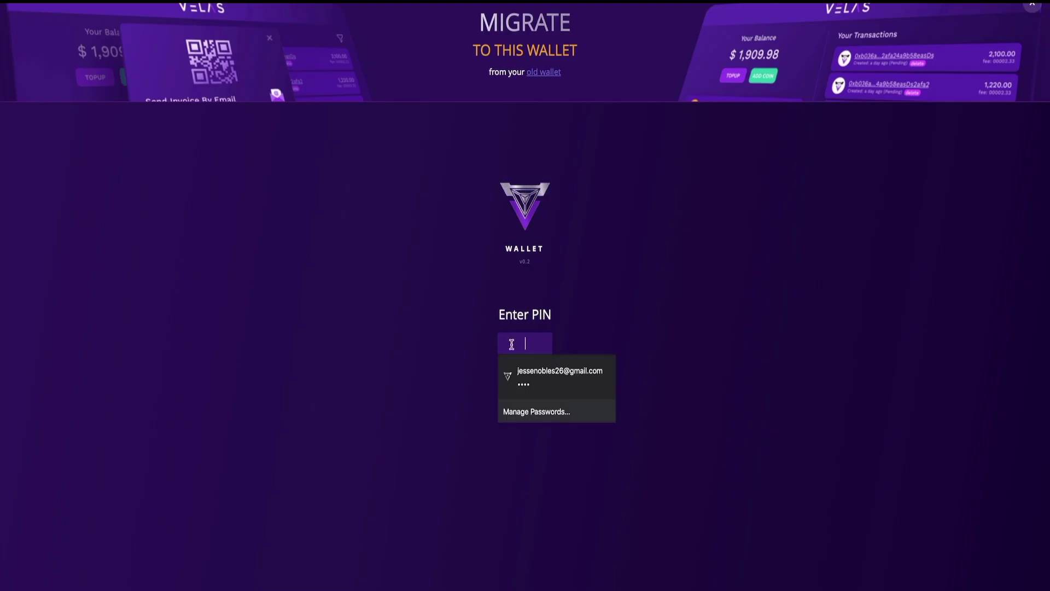
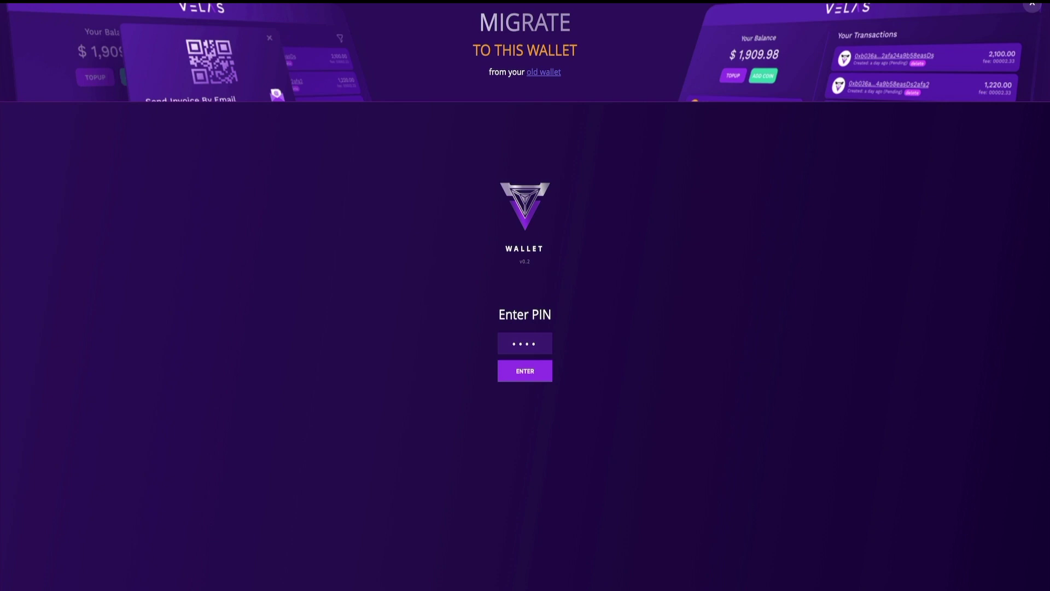
{"action": "left_click", "coordinate": [541, 372]}
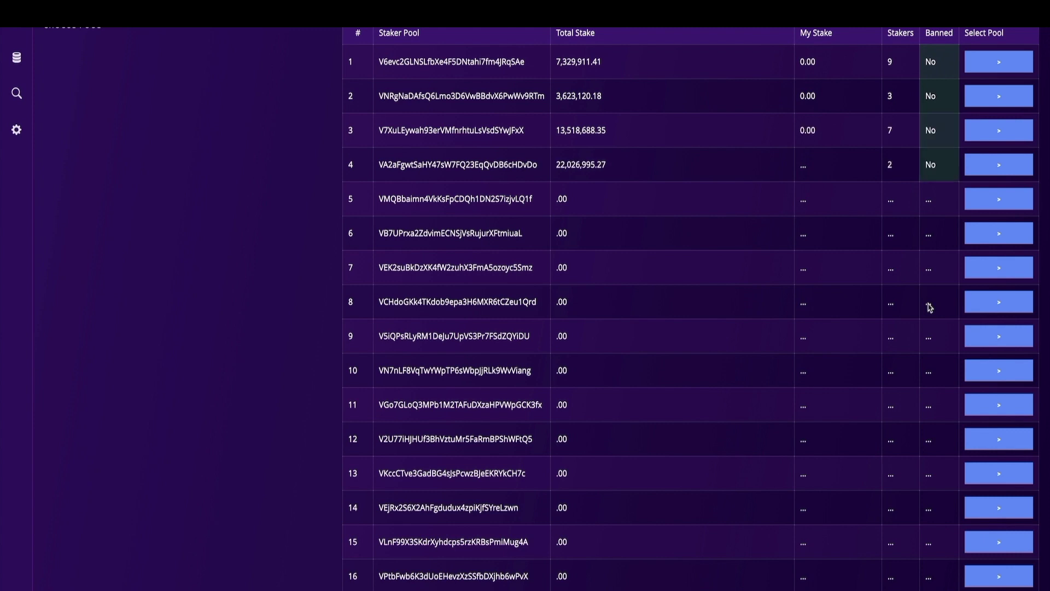
{"action": "scroll", "coordinate": [993, 206], "scroll_direction": "up", "scroll_amount": 1}
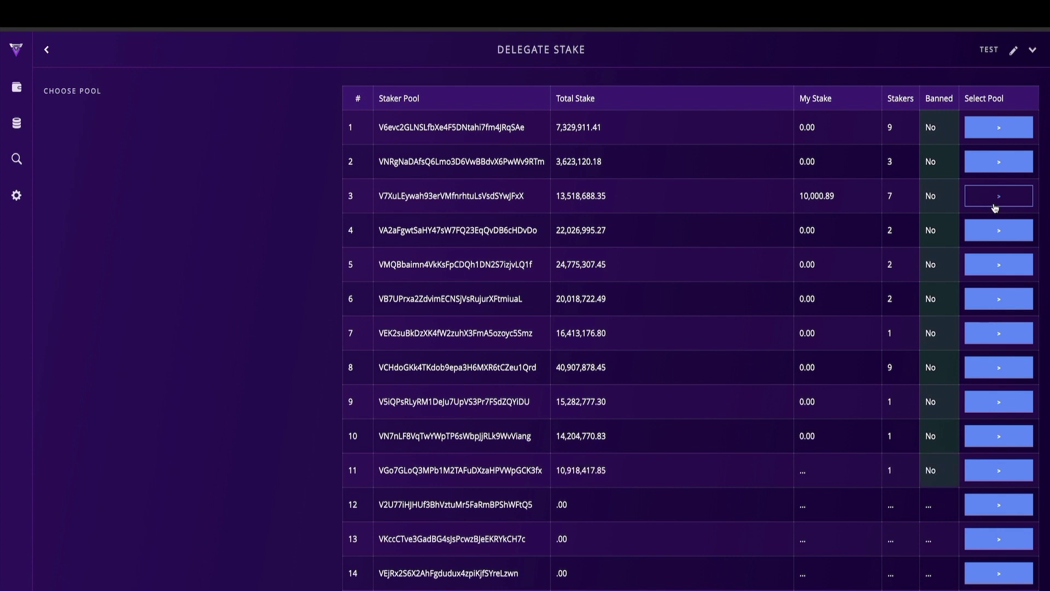
Choose staker pool 3 and apply the maximum 10000.9 VLX stake
{"action": "left_click", "coordinate": [995, 201]}
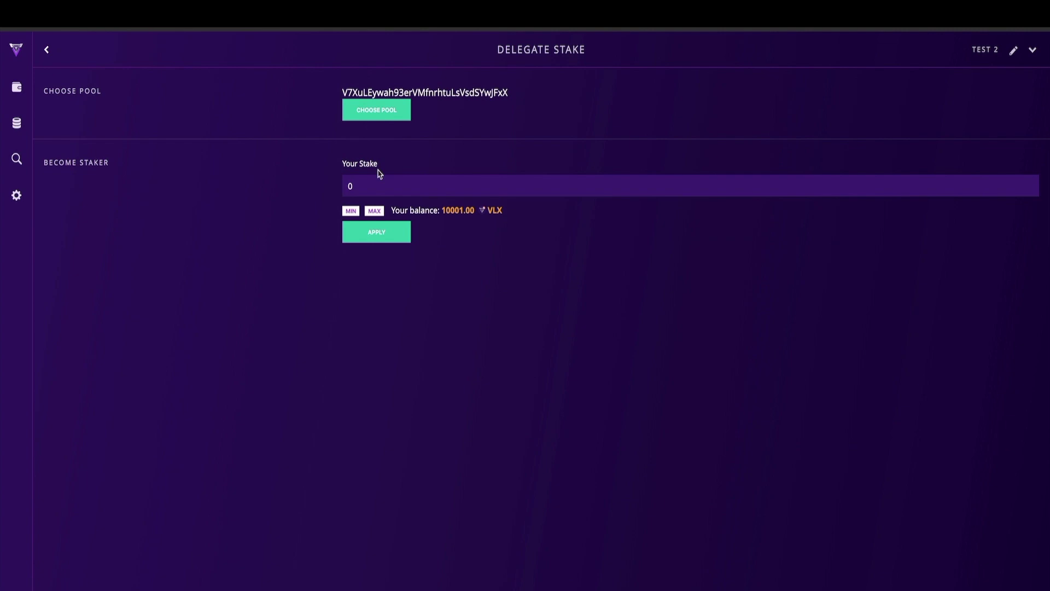
{"action": "left_click", "coordinate": [374, 210]}
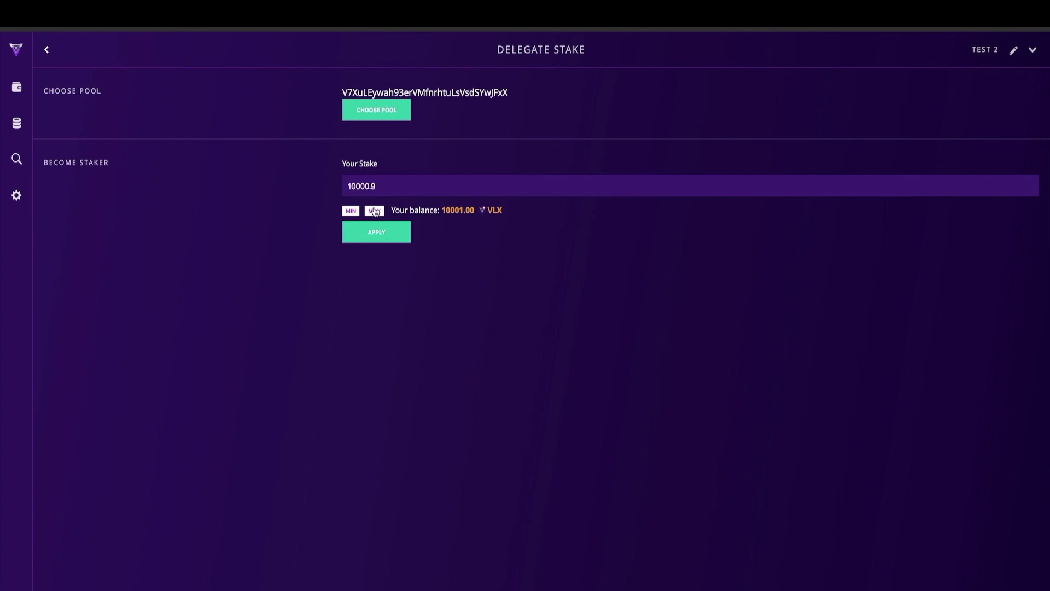
{"action": "left_click", "coordinate": [371, 241]}
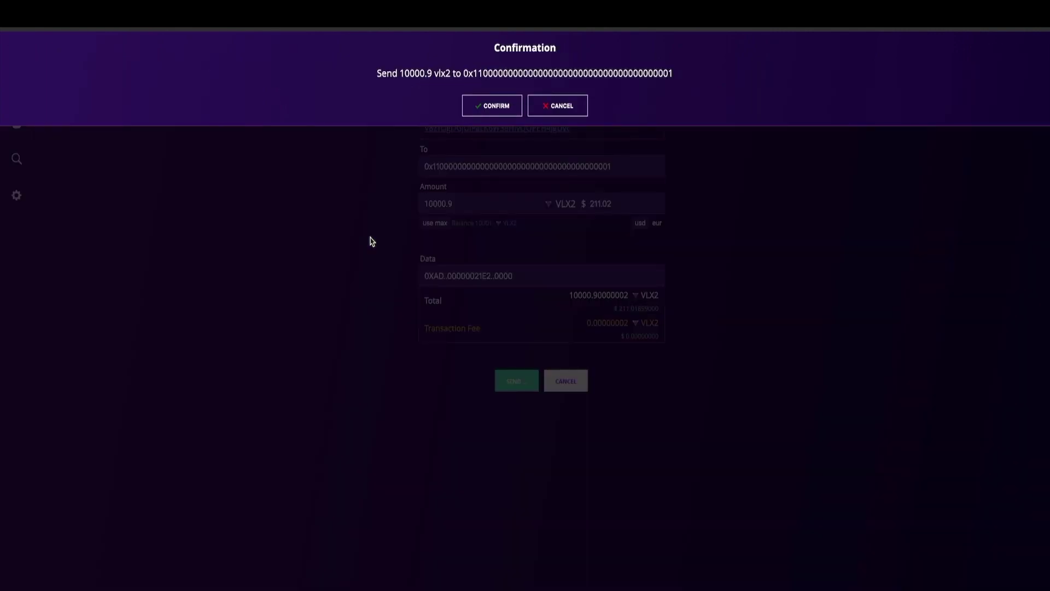
Confirm the 10000.9 VLX2 stake transaction and go back home
{"action": "left_click", "coordinate": [491, 115]}
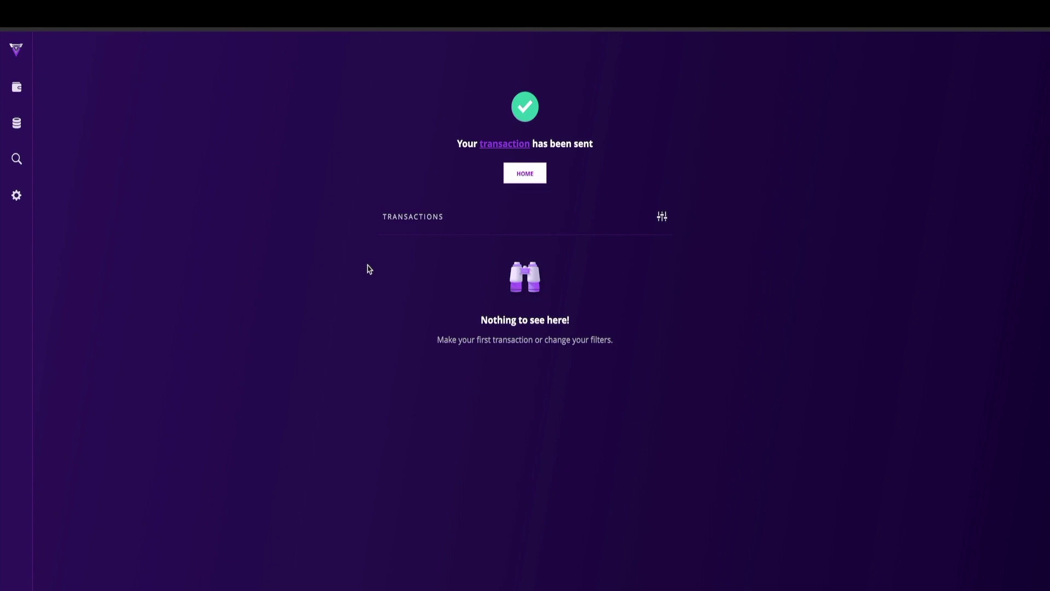
{"action": "left_click", "coordinate": [525, 174]}
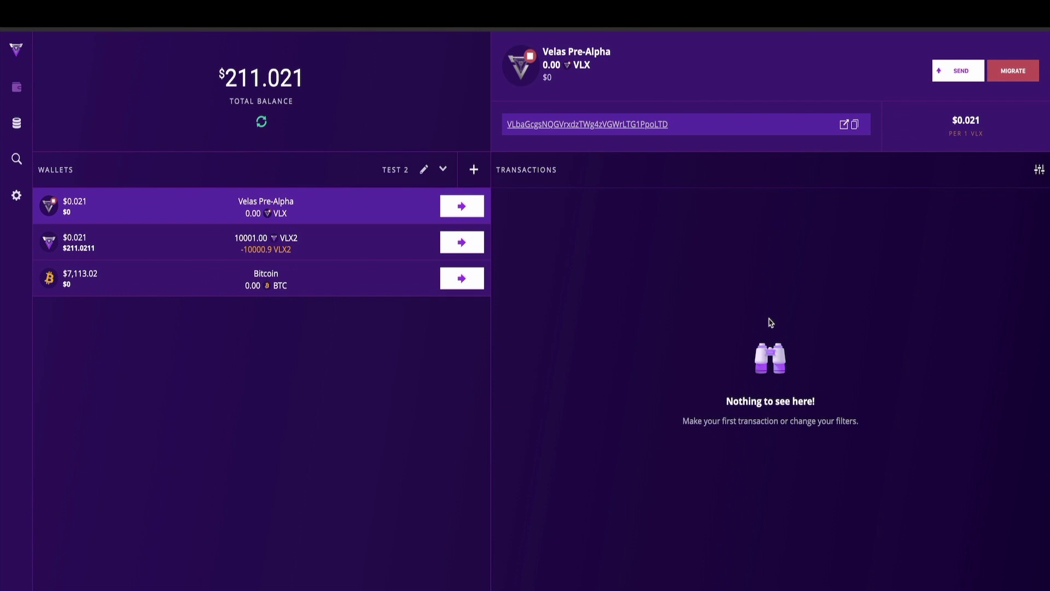
Open pool 3's delegate-stake details from the staker pool list
{"action": "left_click", "coordinate": [16, 123]}
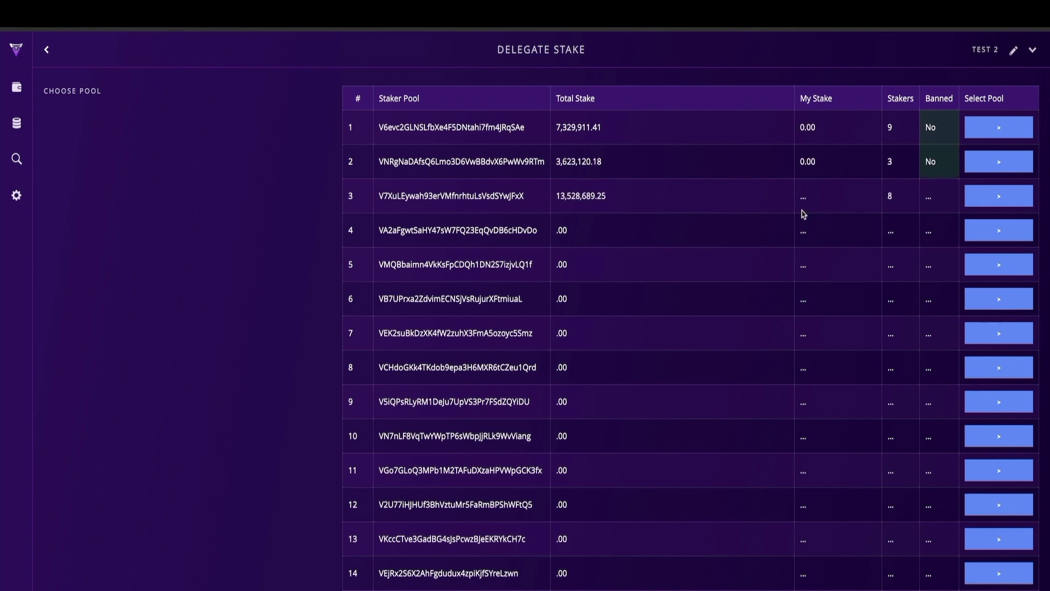
{"action": "left_click", "coordinate": [977, 197]}
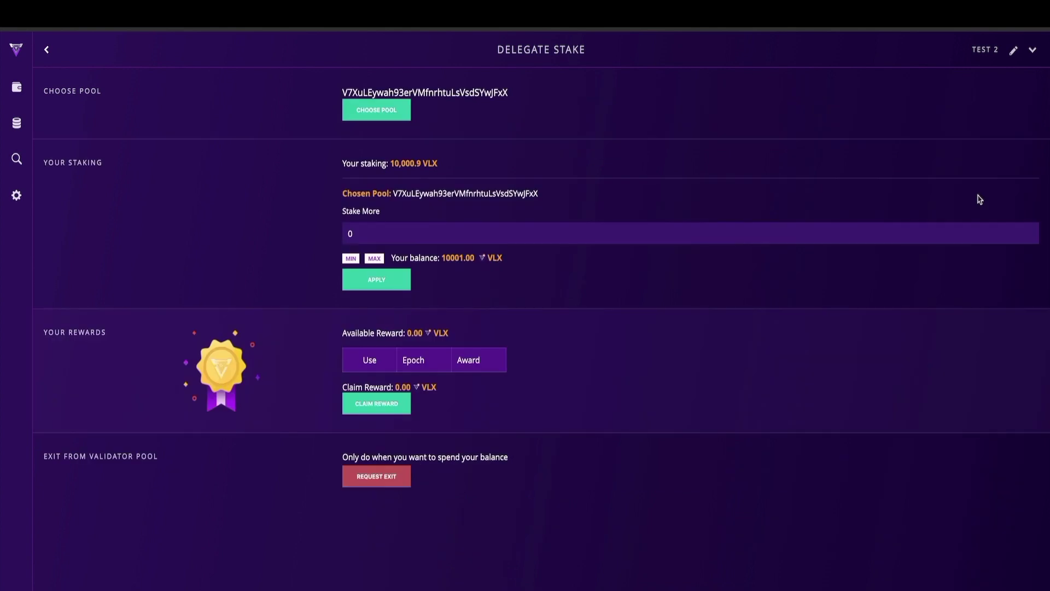